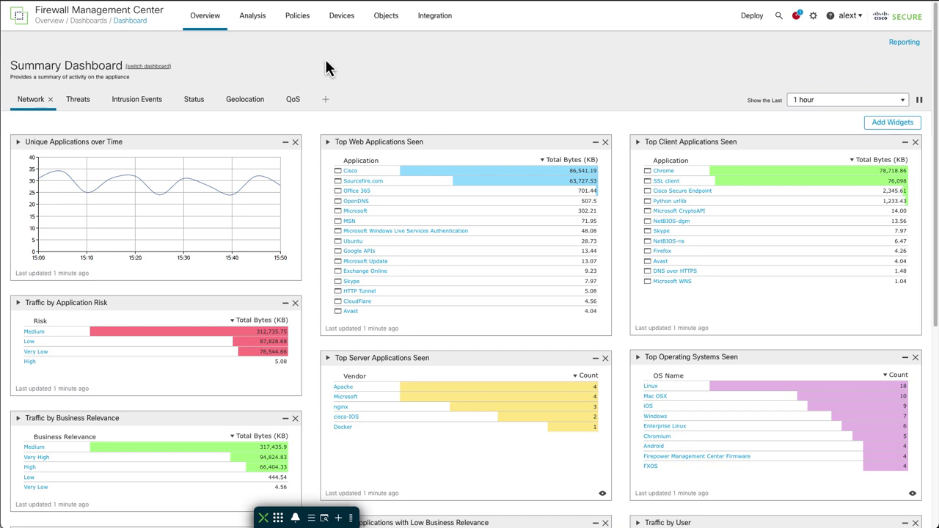
# Step: Edit AC Policy from the Access Control list and switch to its Advanced tab
pyautogui.moveTo(302, 33)
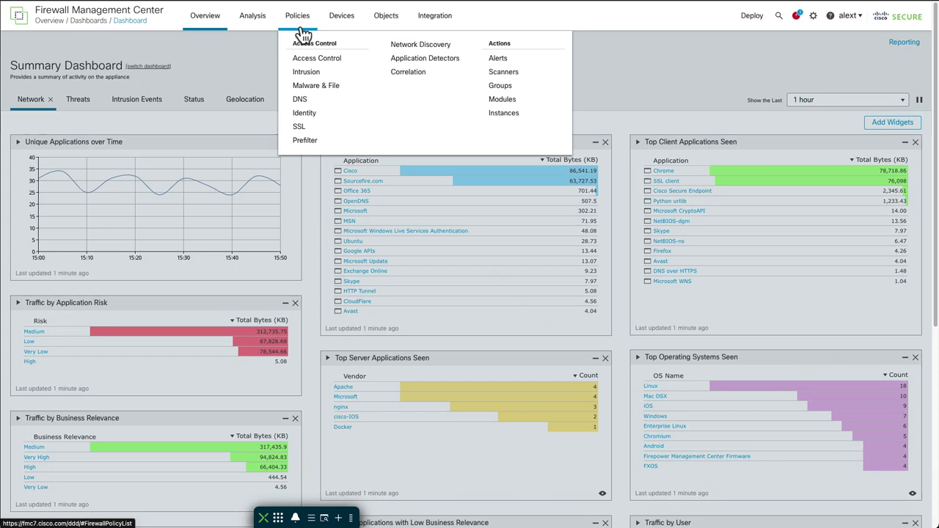
pyautogui.click(312, 61)
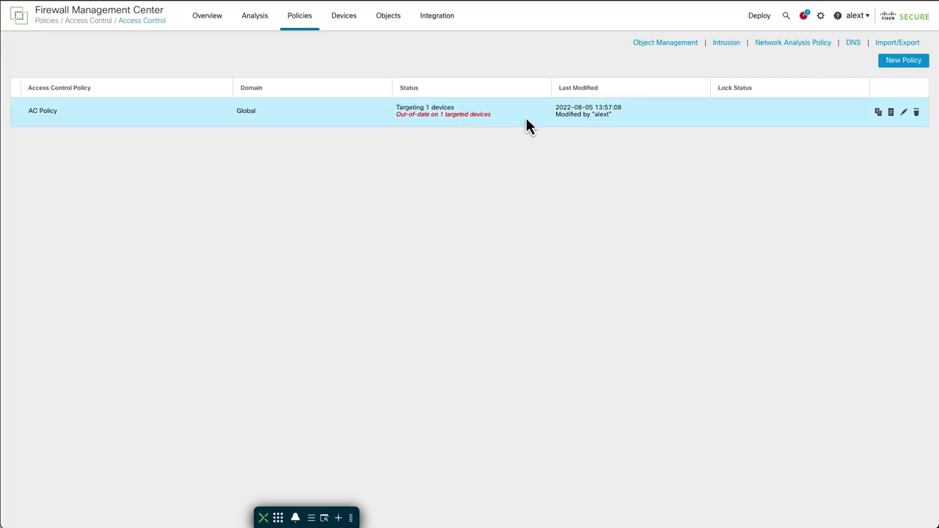
pyautogui.click(902, 112)
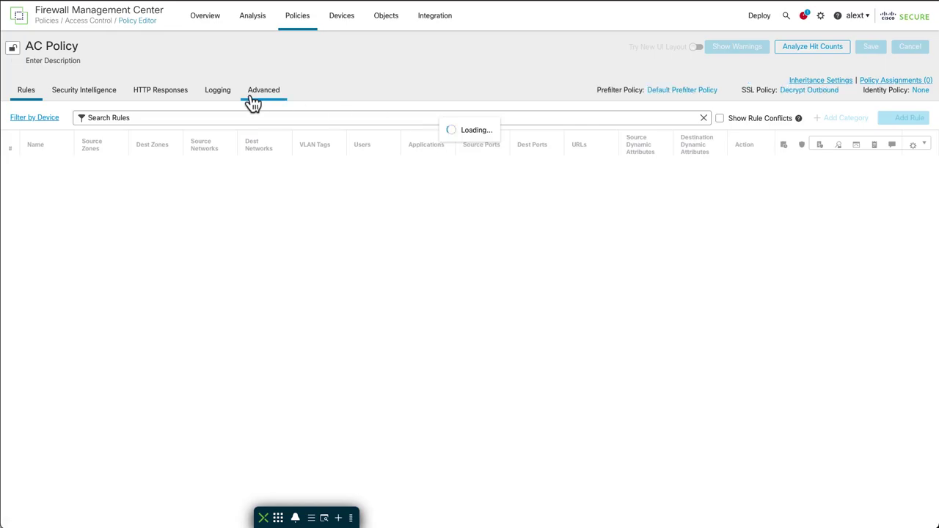
pyautogui.click(262, 91)
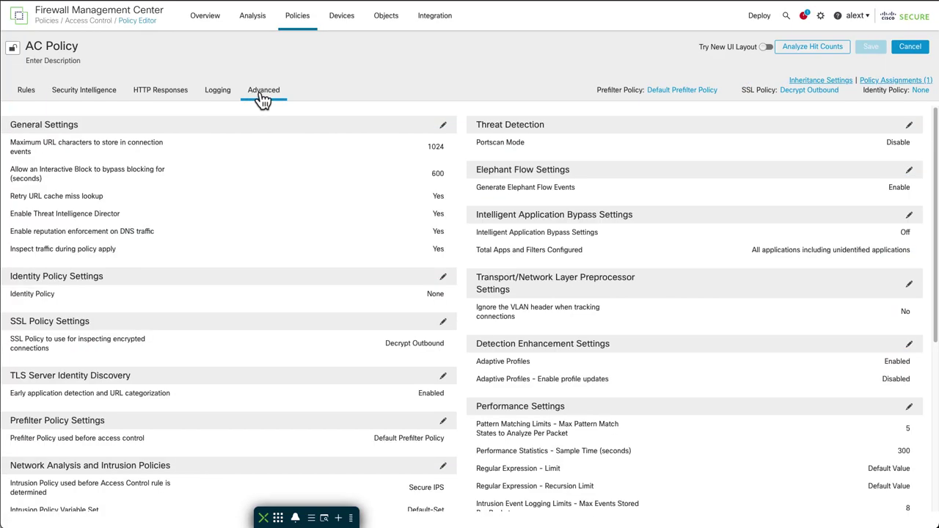
# Step: Open the Elephant Flow Settings dialog, showing detection at 1024 MB and 10 seconds
pyautogui.click(910, 170)
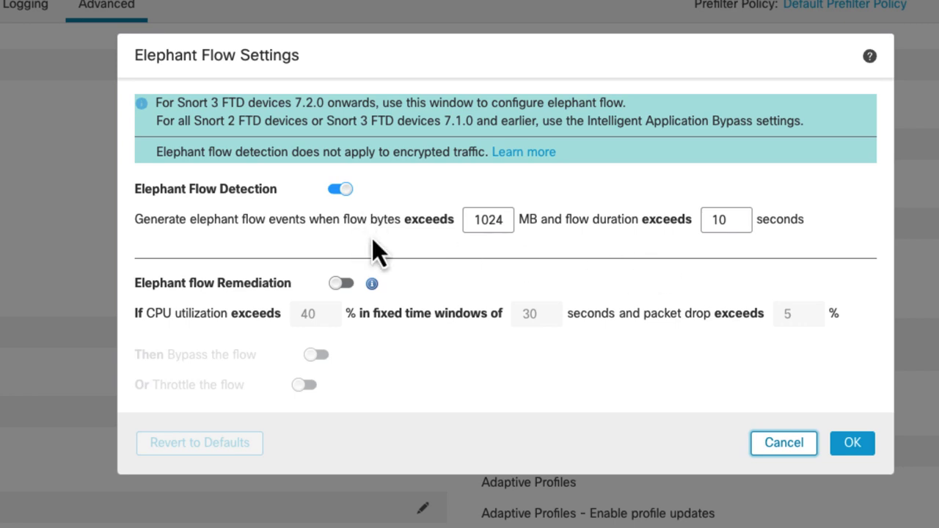
# Step: Enable Elephant flow Remediation, bypassing all applications at 40% CPU, 30 seconds, 5% drop
pyautogui.click(339, 284)
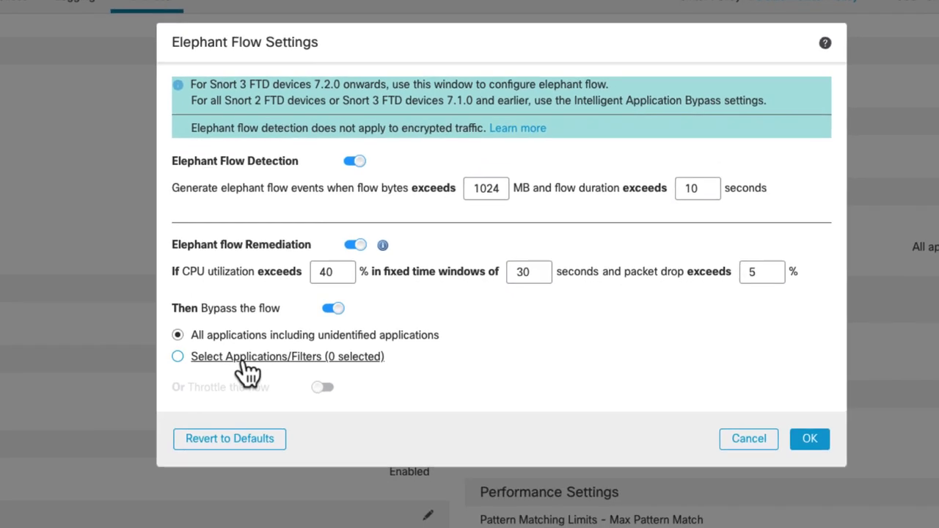
# Step: Search 'http' and add HTTP as the only bypassed application, then save the selection
pyautogui.click(272, 410)
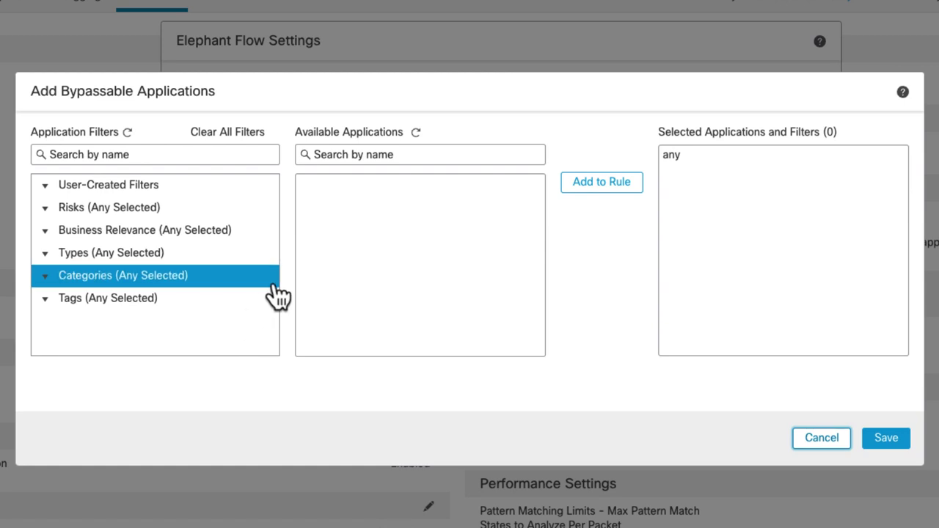
pyautogui.click(394, 155)
pyautogui.write('http')
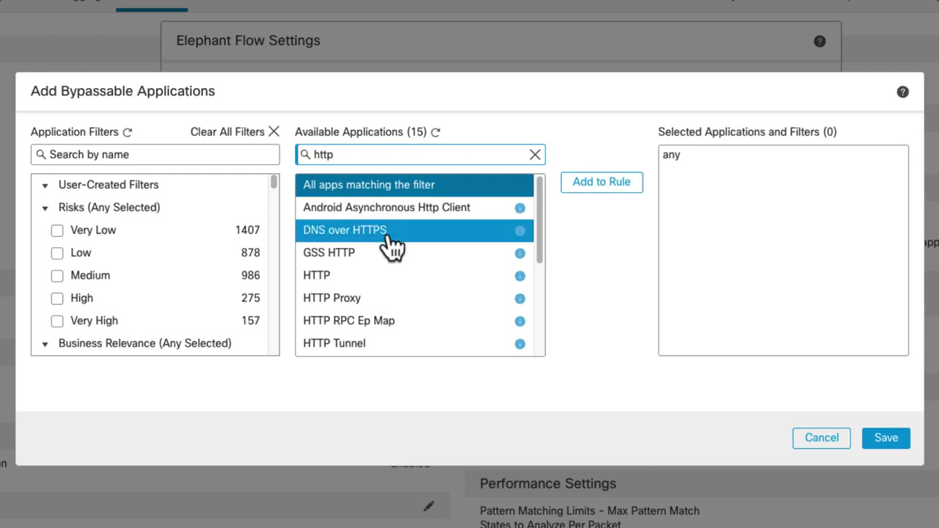
pyautogui.click(377, 279)
pyautogui.click(601, 184)
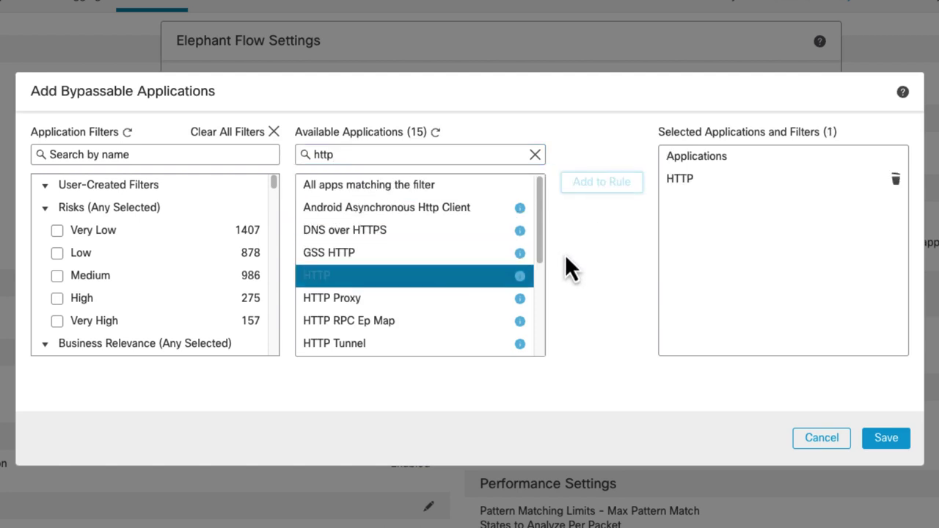
pyautogui.click(873, 445)
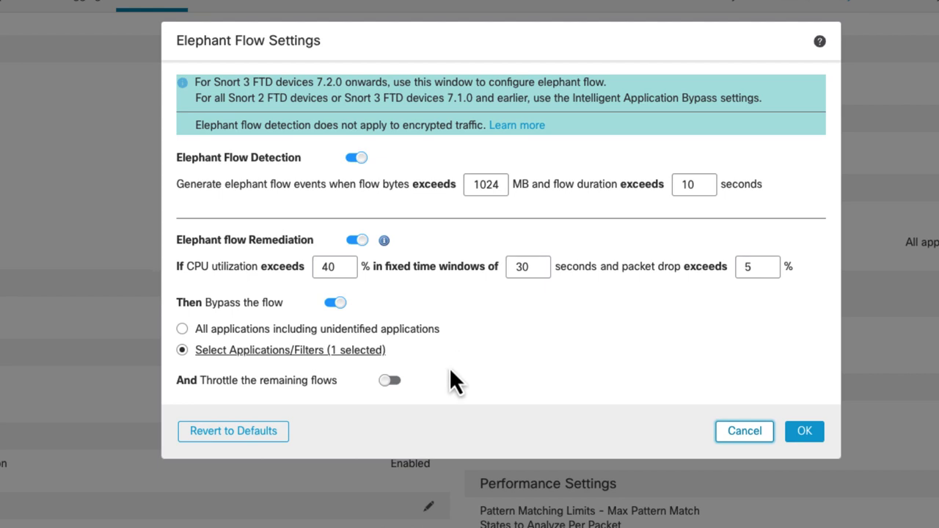
# Step: Enable 'And Throttle the remaining flows' alongside the HTTP-only bypass
pyautogui.click(387, 380)
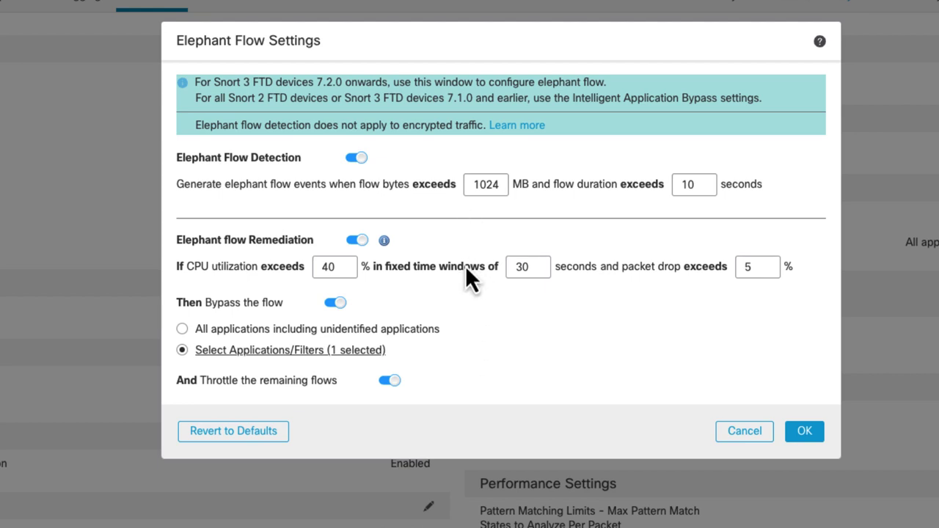
# Step: Keep throttling on and lower the elephant flow bytes threshold from 1024 to 10 MB
pyautogui.click(389, 381)
pyautogui.click(390, 381)
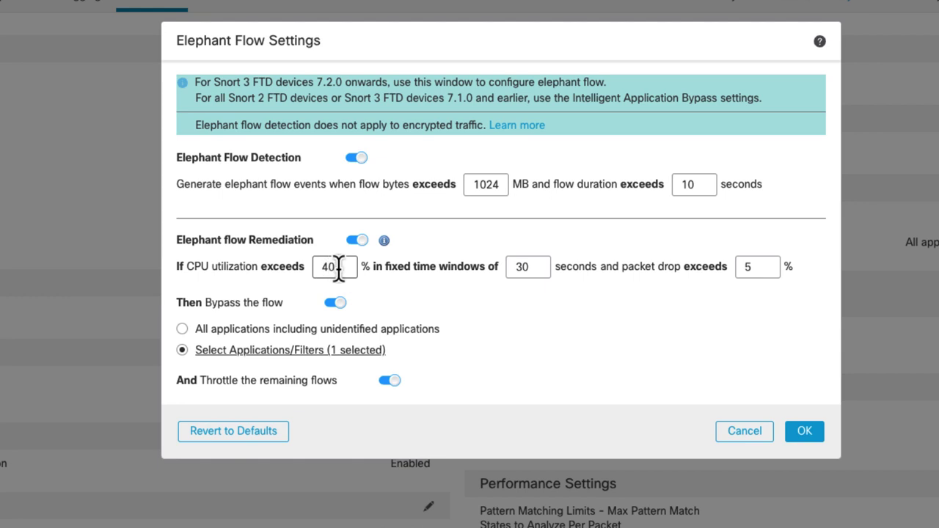
pyautogui.moveTo(473, 183); pyautogui.dragTo(517, 186)
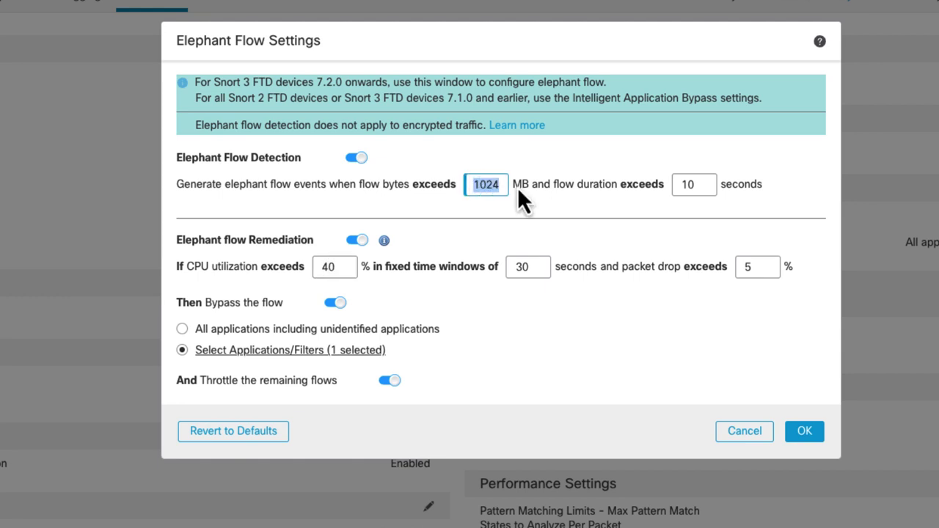
pyautogui.write('10')
pyautogui.click(554, 198)
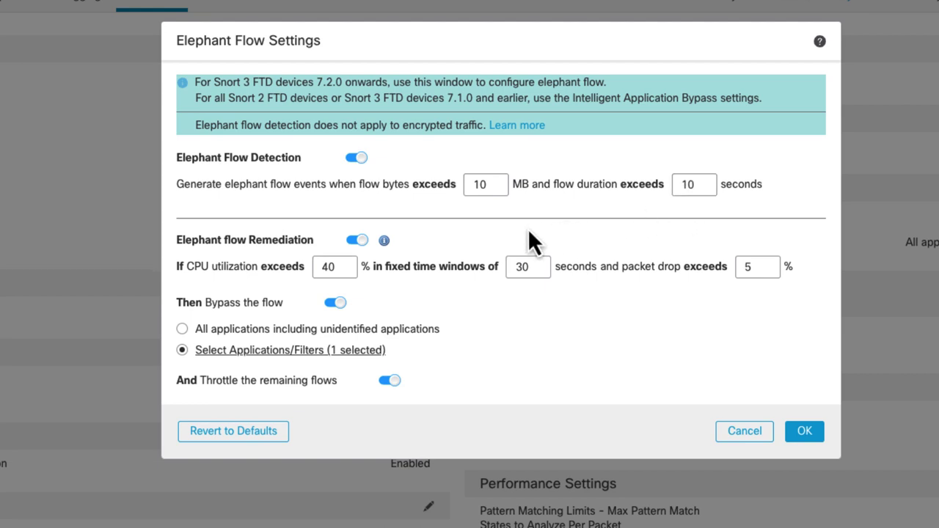
# Step: Set remediation to 1% CPU, 15-second window and 1% packet drop, then apply and save AC Policy
pyautogui.doubleClick(332, 269)
pyautogui.write('1')
pyautogui.doubleClick(509, 269)
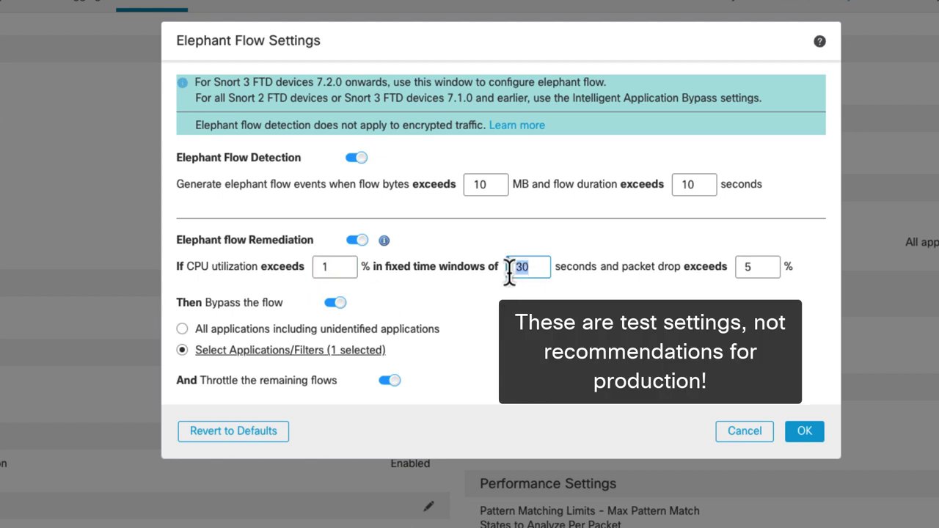
pyautogui.press('BackSpace')
pyautogui.write('15')
pyautogui.doubleClick(748, 268)
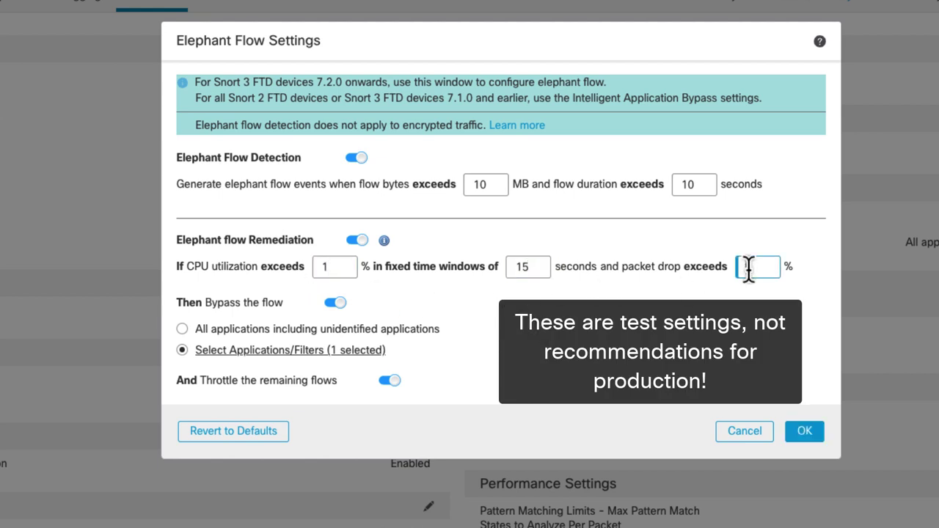
pyautogui.write('1')
pyautogui.click(716, 325)
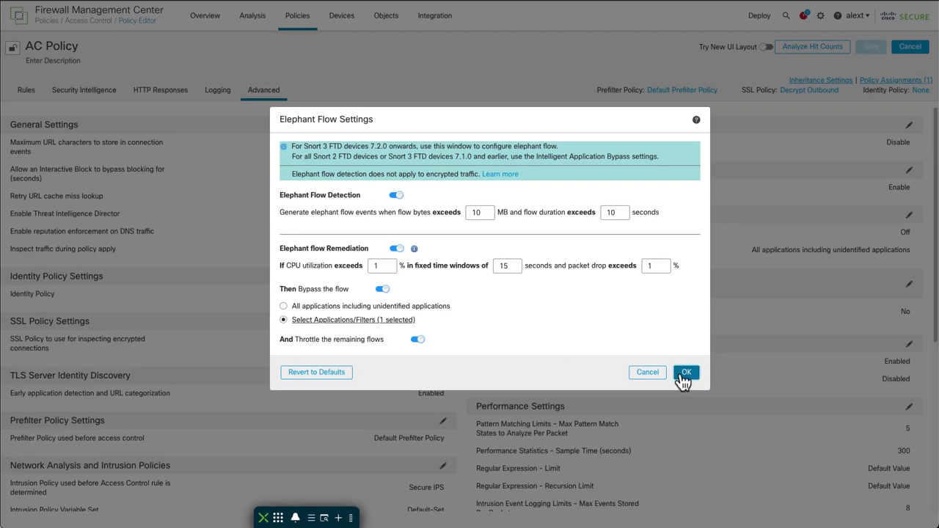
pyautogui.click(683, 374)
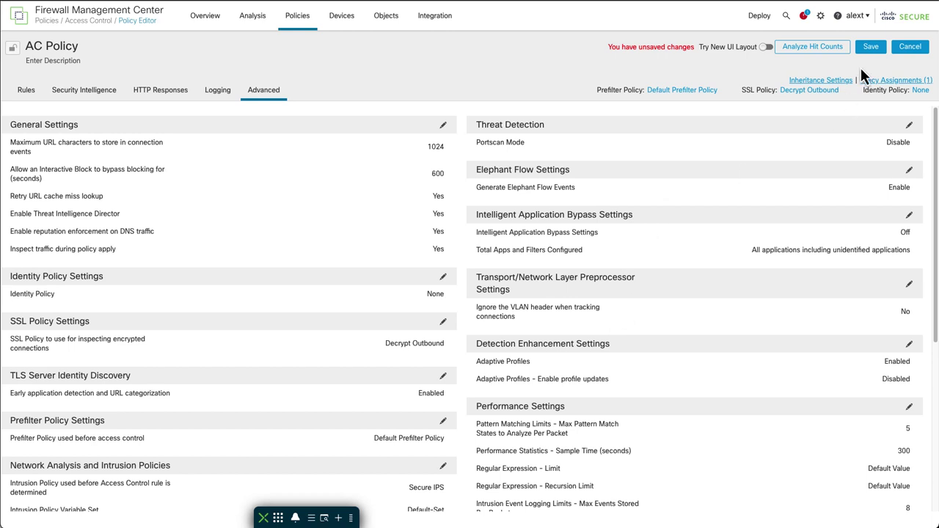
pyautogui.click(871, 46)
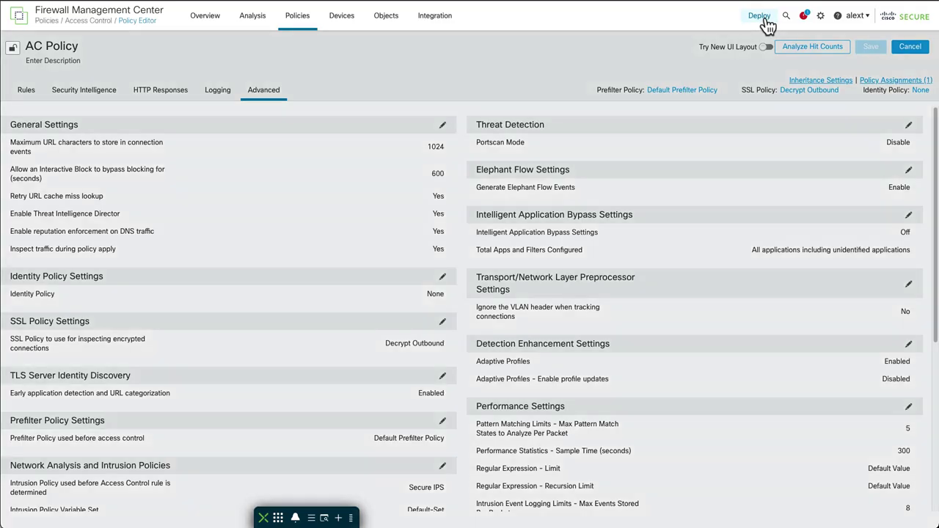
# Step: Deploy all pending changes to FTDv-10.1.100.27 and close the completed deployment panel
pyautogui.click(762, 18)
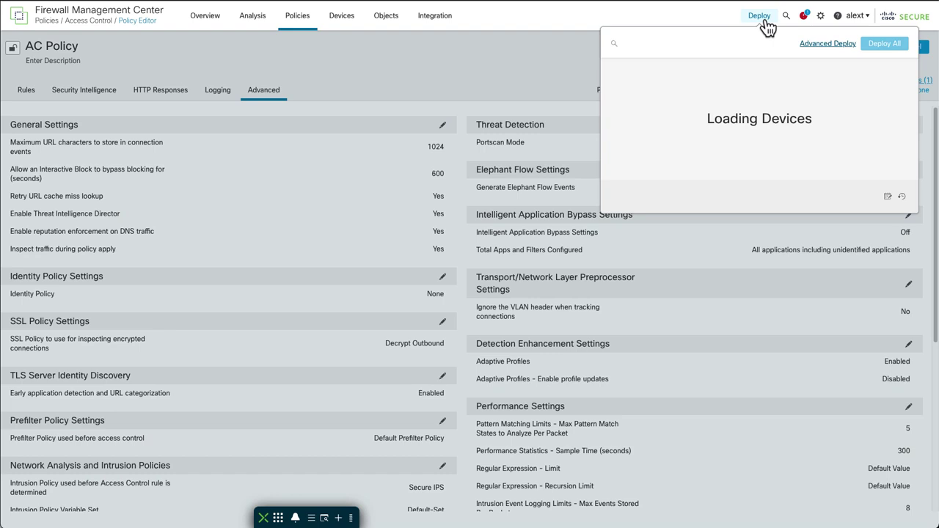
pyautogui.click(874, 47)
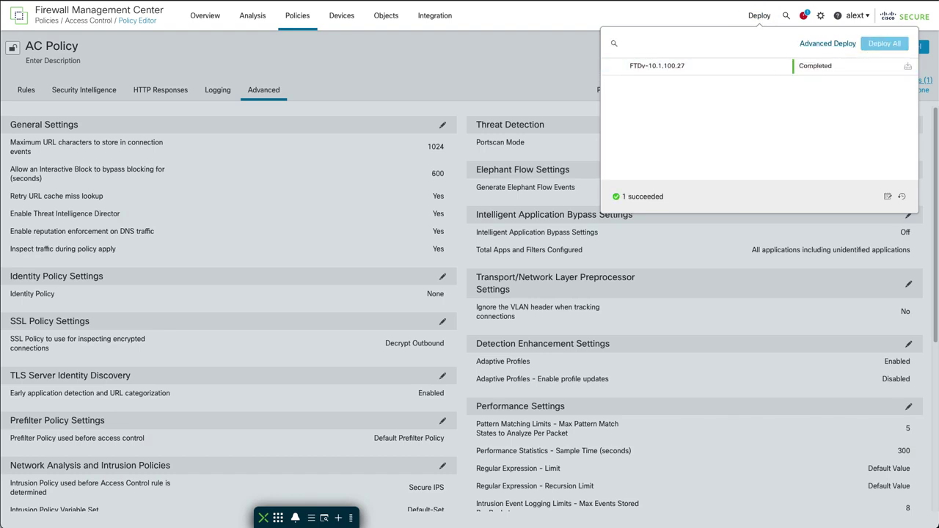
pyautogui.click(475, 92)
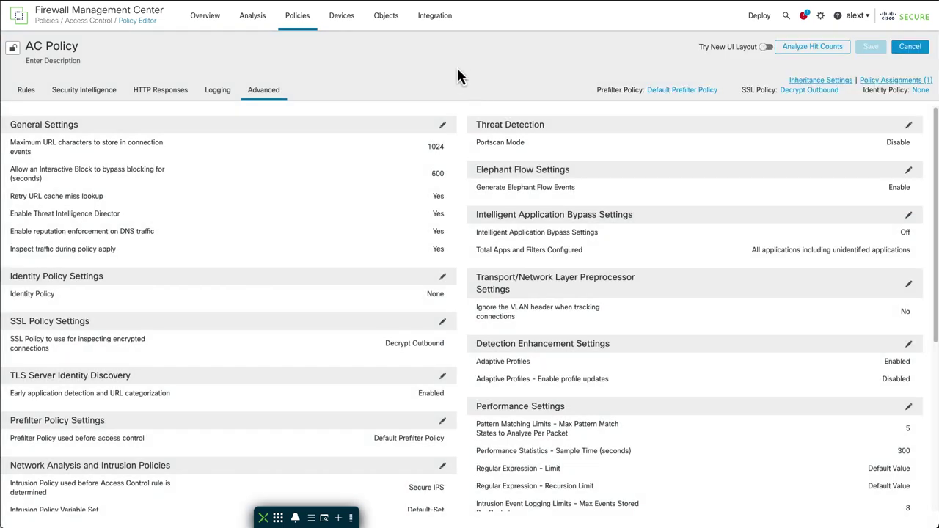
# Step: Run 'screen ./elephant.sh' in PuTTY to start the Ubuntu ISO wget download
pyautogui.click(252, 15)
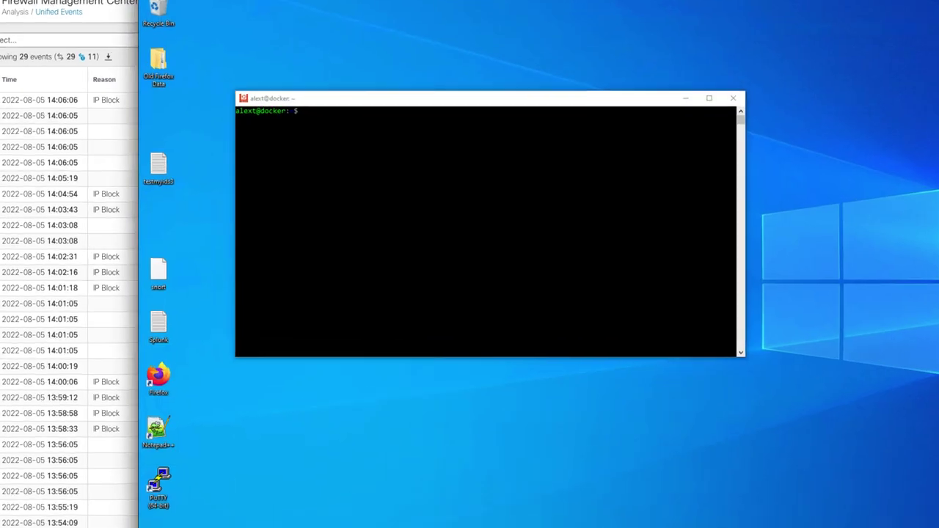
pyautogui.write('screen ./elephant.sh')
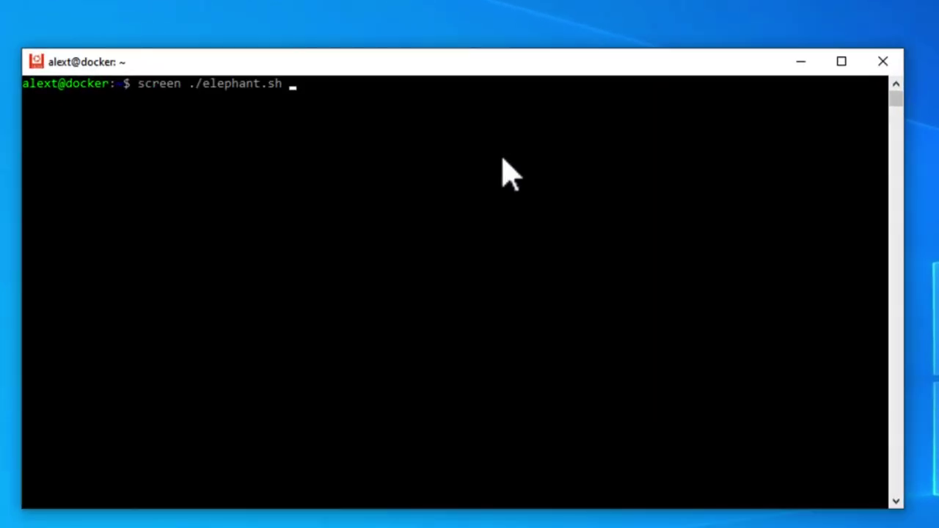
pyautogui.press('Return')
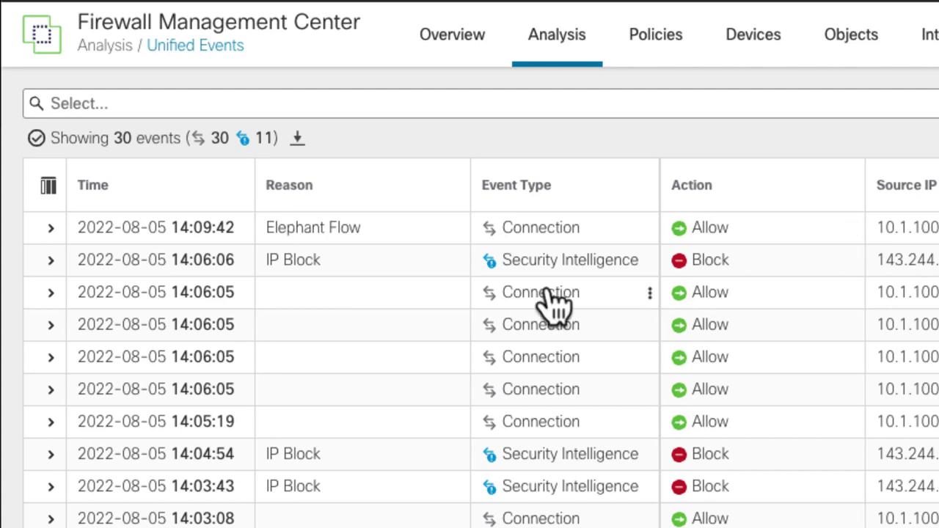
# Step: Expand the first Elephant Flow Wget event in Unified Events to review its details
pyautogui.click(50, 229)
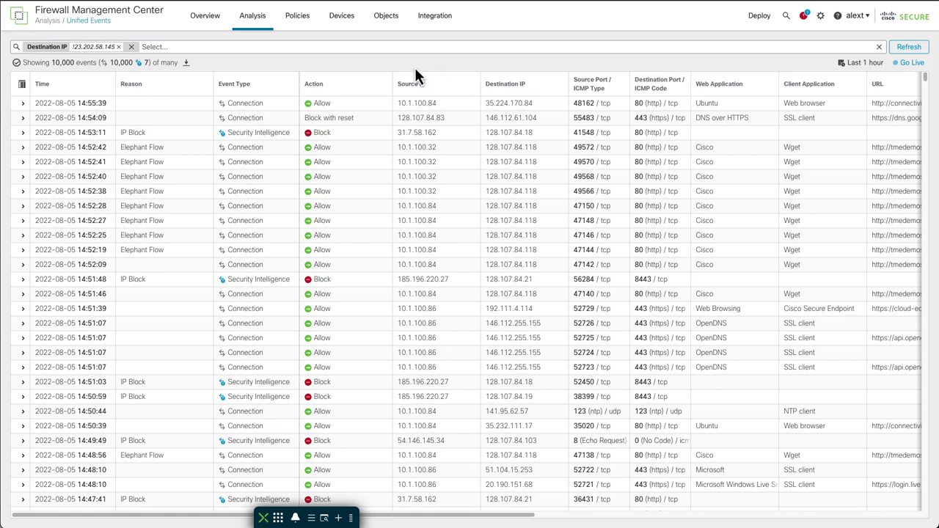
# Step: Open Analysis > Connections > Events in a new tab and scroll through the connection rows
pyautogui.click(262, 22)
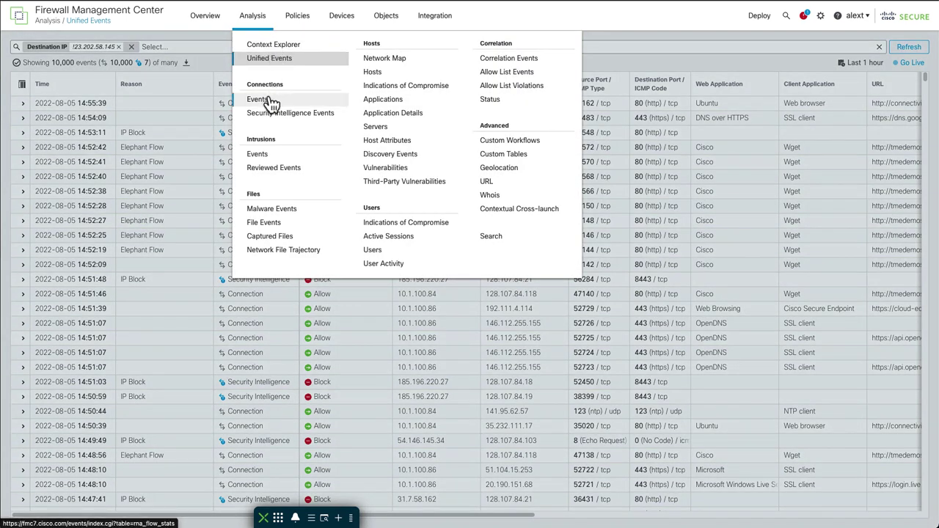
pyautogui.rightClick(274, 99)
pyautogui.click(281, 100)
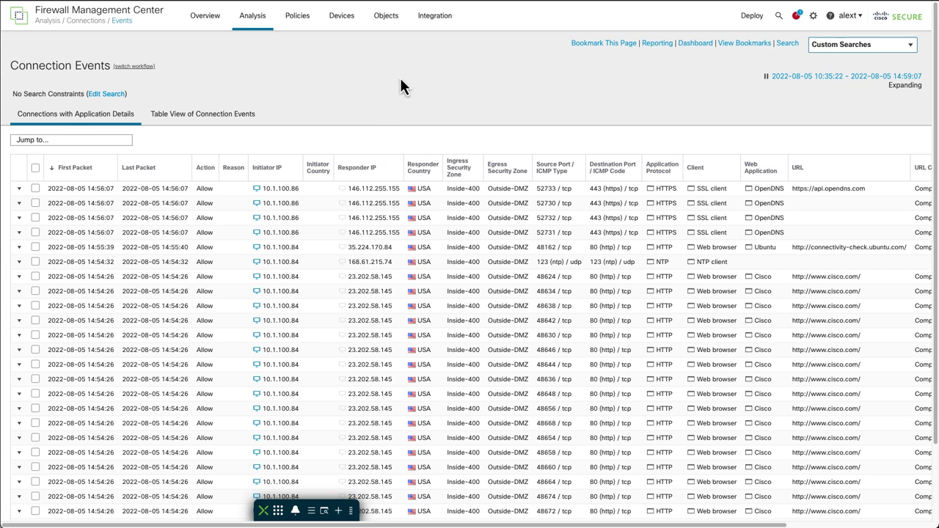
pyautogui.scroll(-2, 355, 290)
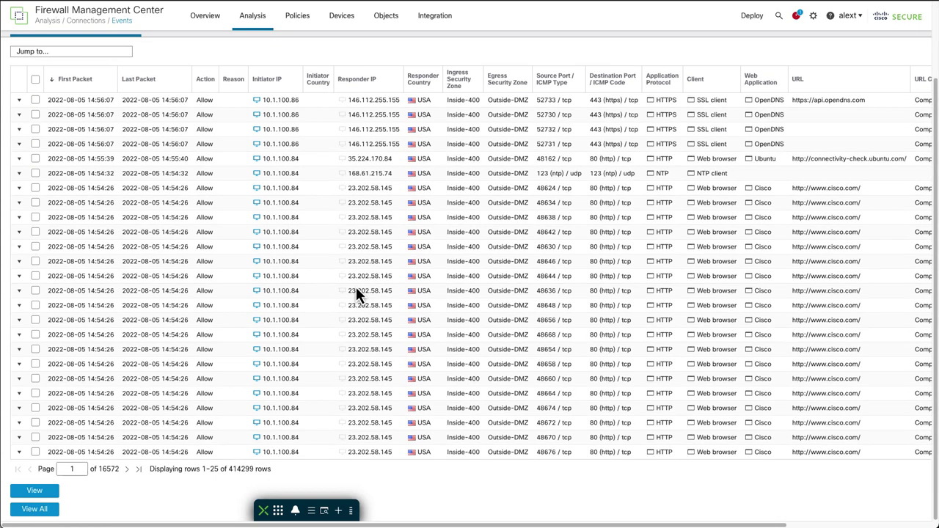
pyautogui.scroll(1, 357, 293)
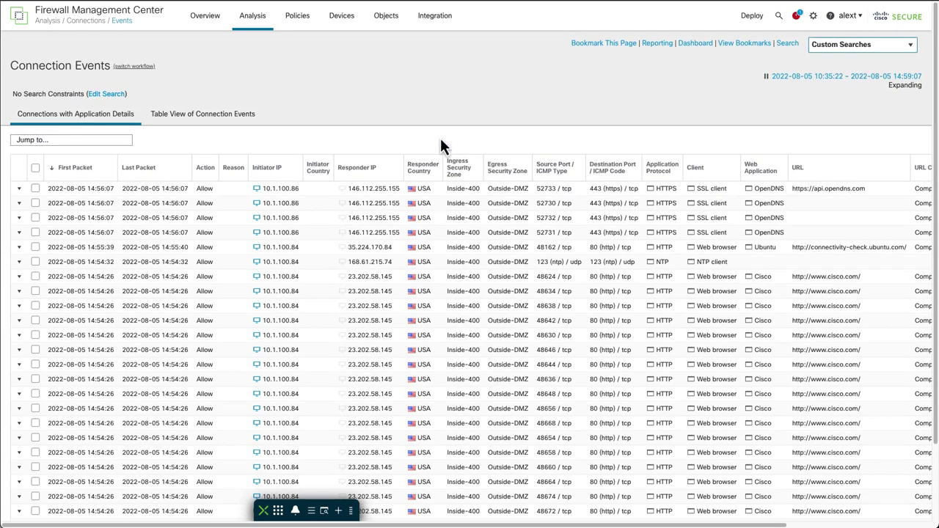
# Step: Apply the predefined Elephant Flows custom search to filter connection events by Reason
pyautogui.click(851, 46)
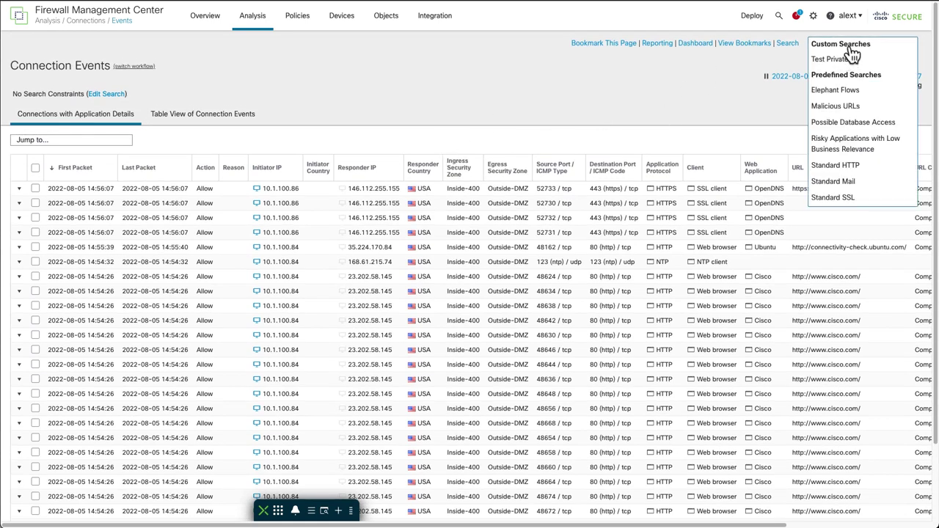
pyautogui.click(850, 91)
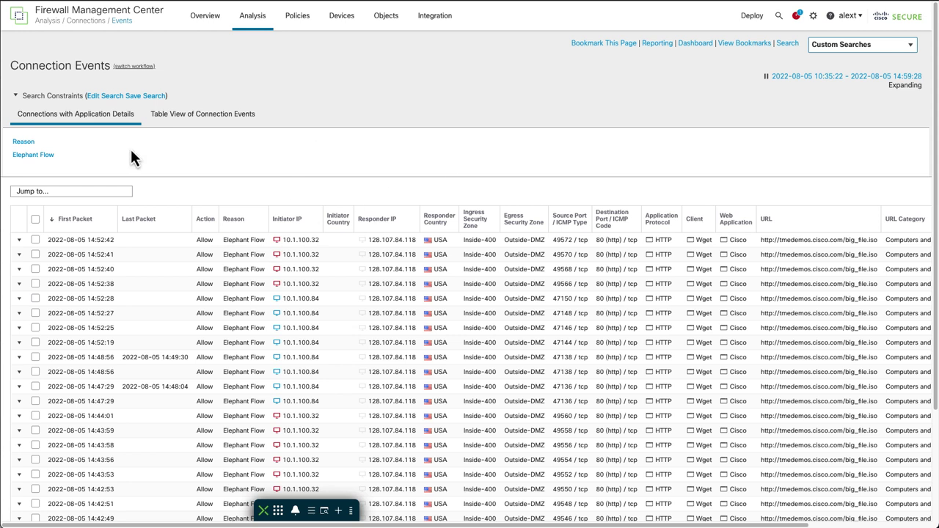
# Step: Change the Reason constraint to 'Elephant Flow*' and save it as new search 'All Elephant Flows'
pyautogui.click(95, 98)
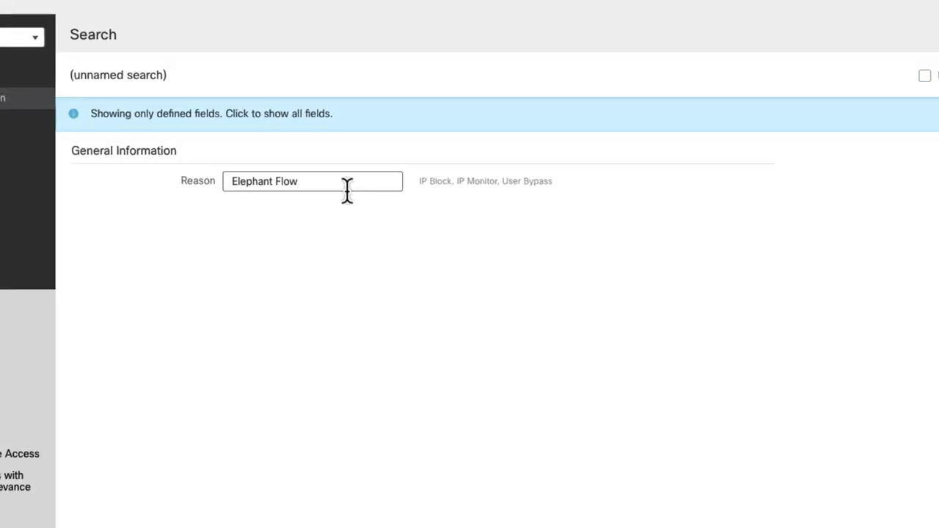
pyautogui.write('*')
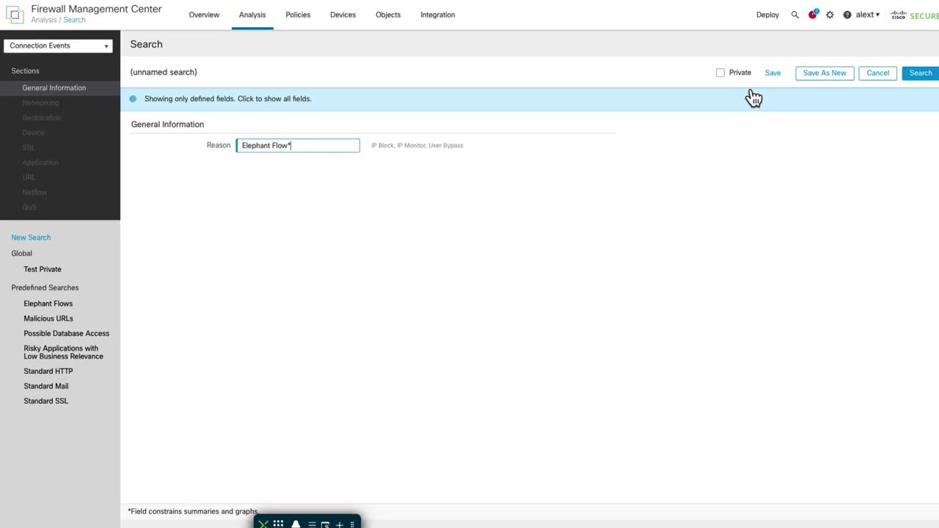
pyautogui.click(802, 78)
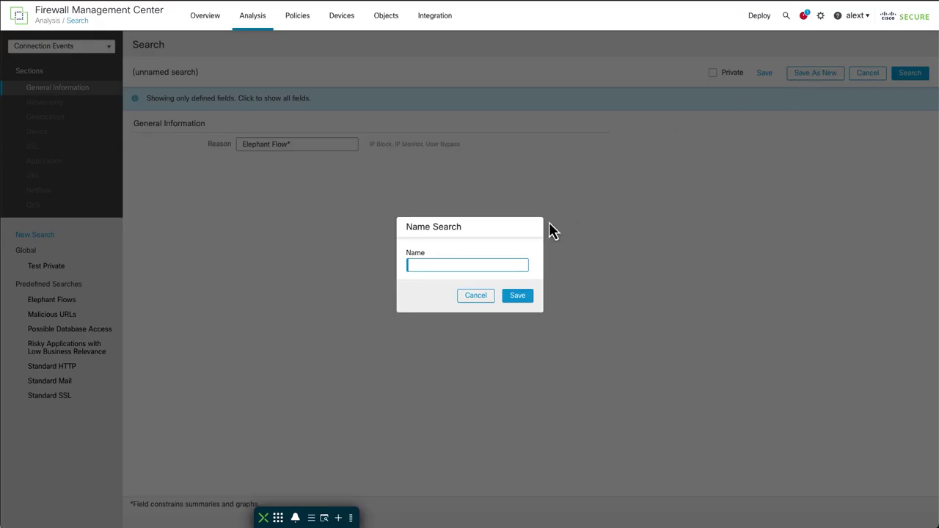
pyautogui.write('All Elephant FLows')
pyautogui.press('BackSpace')
pyautogui.press('BackSpace')
pyautogui.press('BackSpace')
pyautogui.write('lo')
pyautogui.click(517, 295)
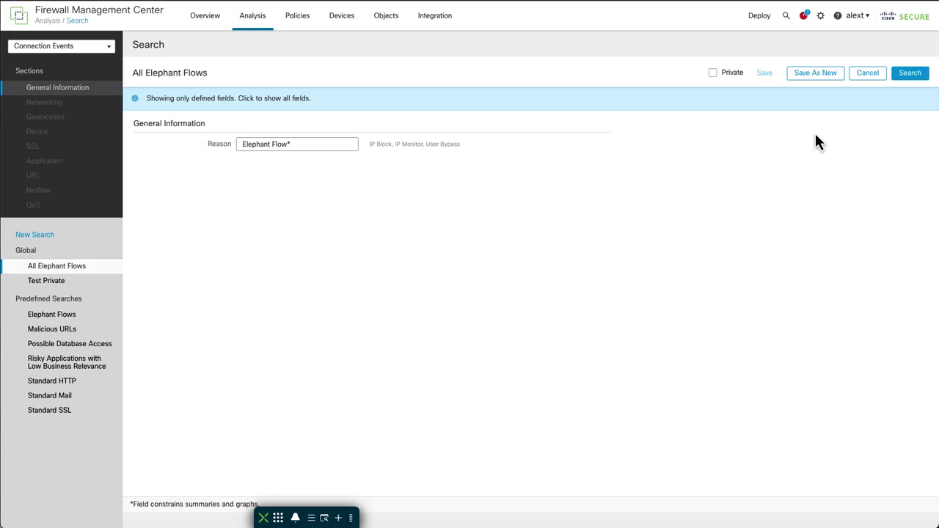
# Step: Run the All Elephant Flows wildcard search and page through its results
pyautogui.click(907, 81)
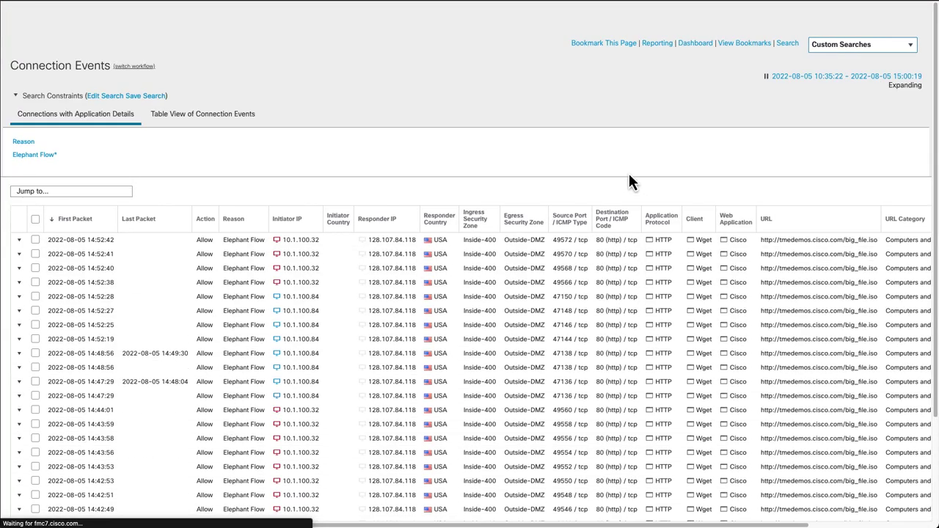
pyautogui.scroll(-3, 378, 169)
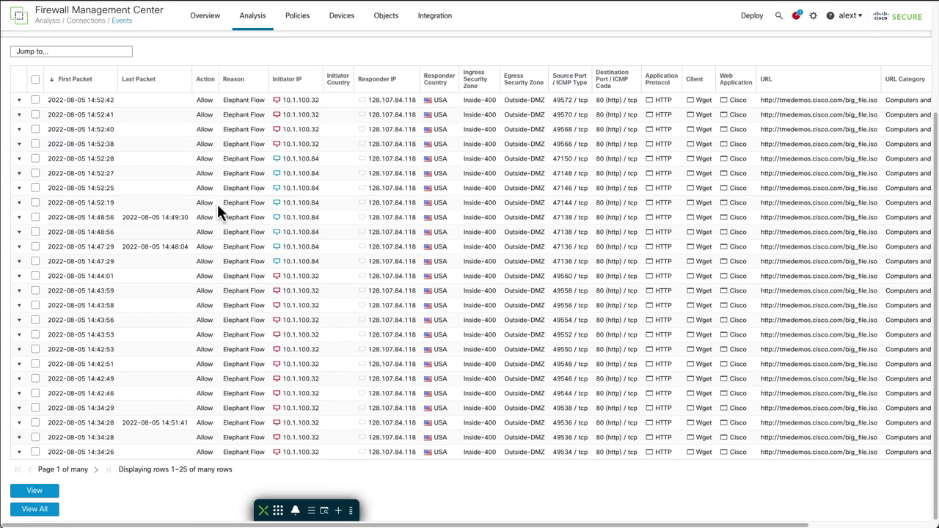
pyautogui.click(96, 469)
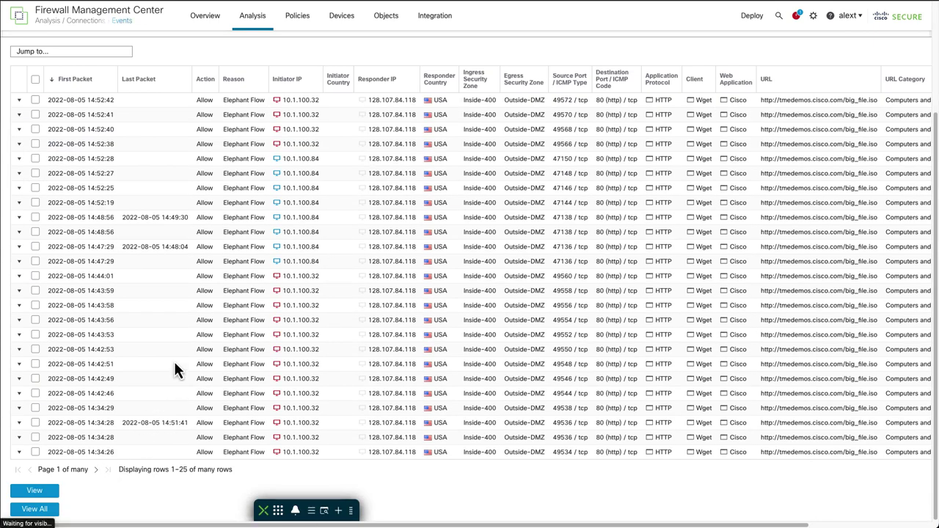